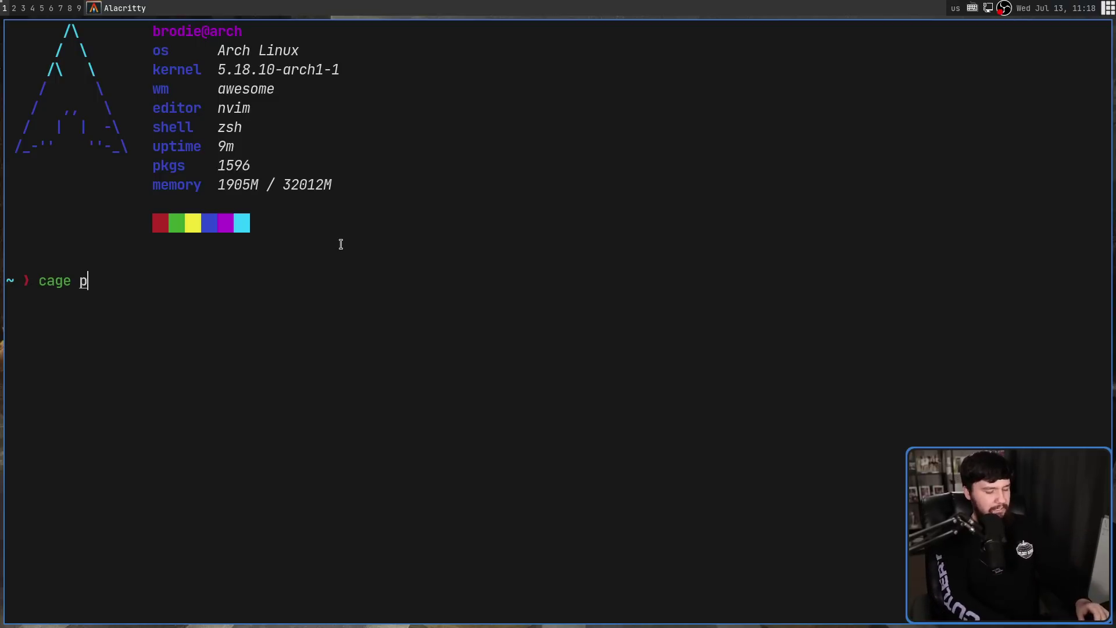
Run PCManFM under Cage, browse into the ToUpload folder, then close its window
{"action": "key", "text": "Return"}
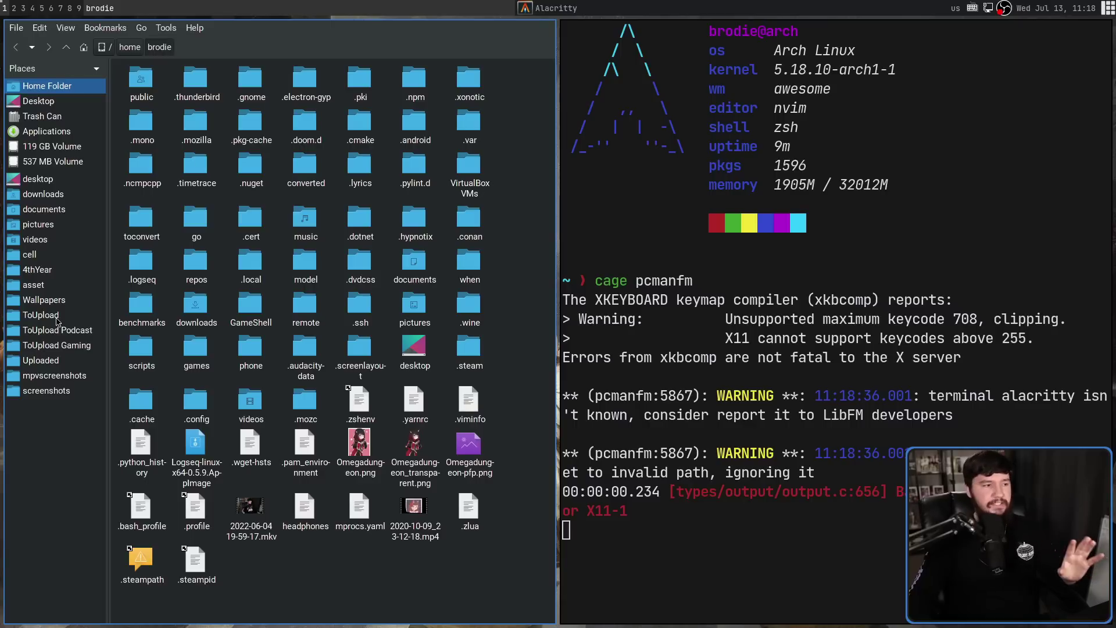
{"action": "left_click", "coordinate": [57, 321]}
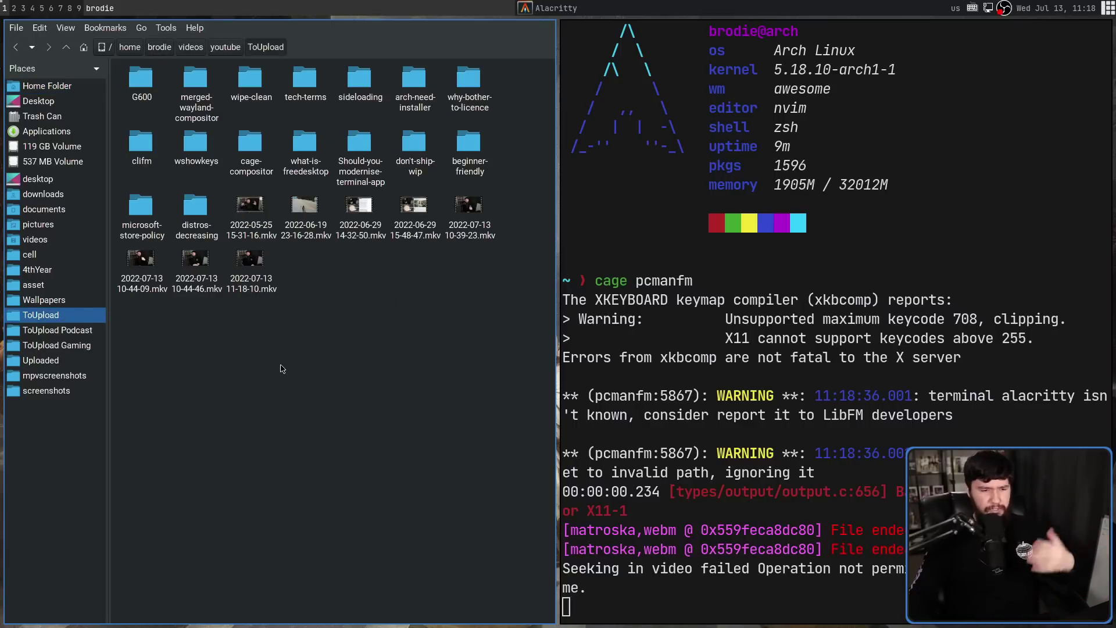
{"action": "left_click", "coordinate": [22, 30]}
{"action": "left_click", "coordinate": [39, 126]}
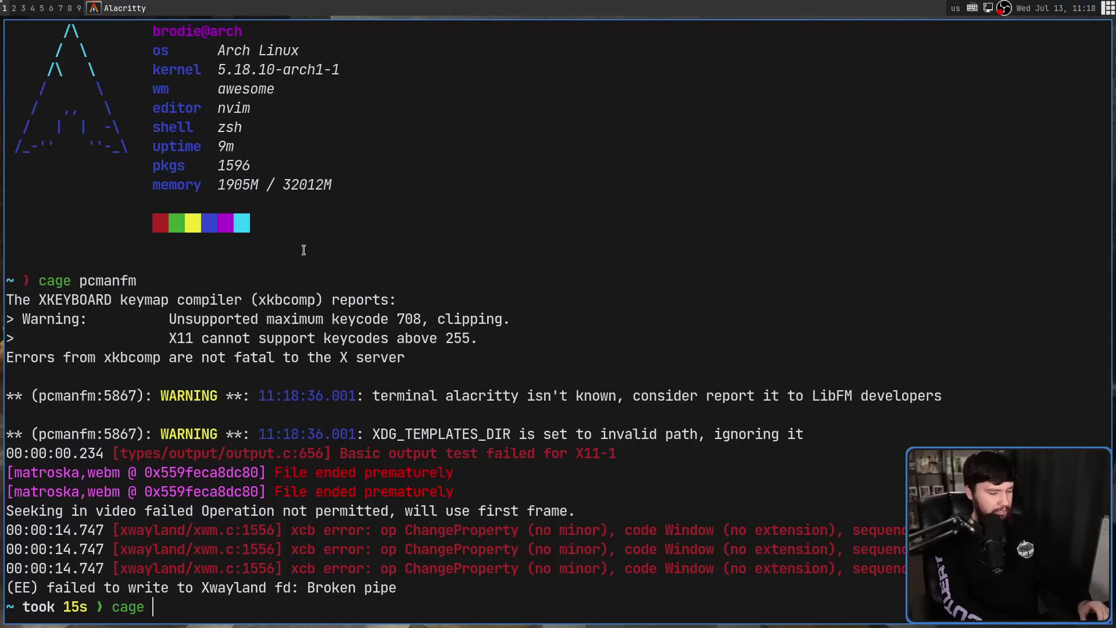
Run st under Cage and enlarge its font with Ctrl+Shift+PageUp
{"action": "key", "text": "Return"}
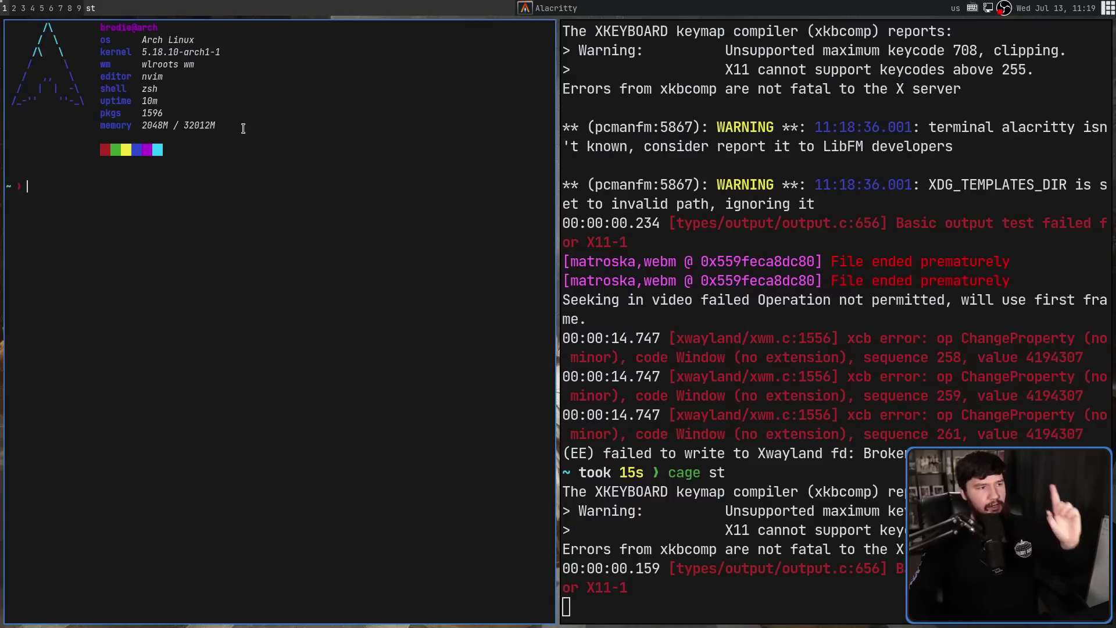
{"action": "key", "text": "ctrl+shift+Page_Up"}
{"action": "key", "text": "ctrl+shift+Page_Up"}
{"action": "key", "text": "ctrl+shift+Page_Up"}
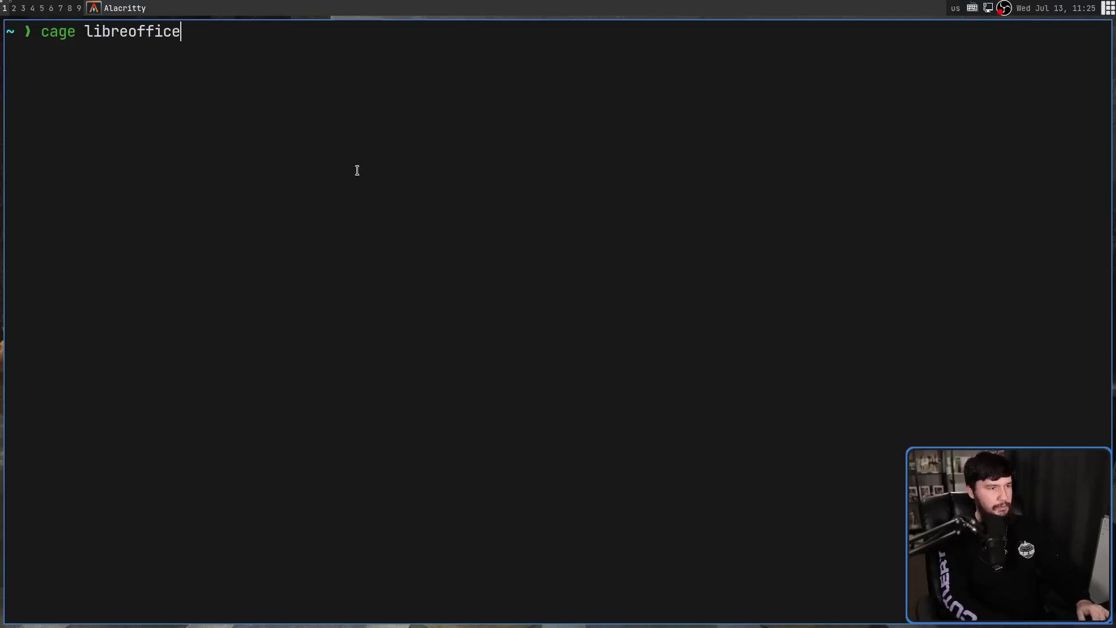
Run LibreOffice under Cage, create a blank Writer document, and toggle overwrite mode
{"action": "key", "text": "Return"}
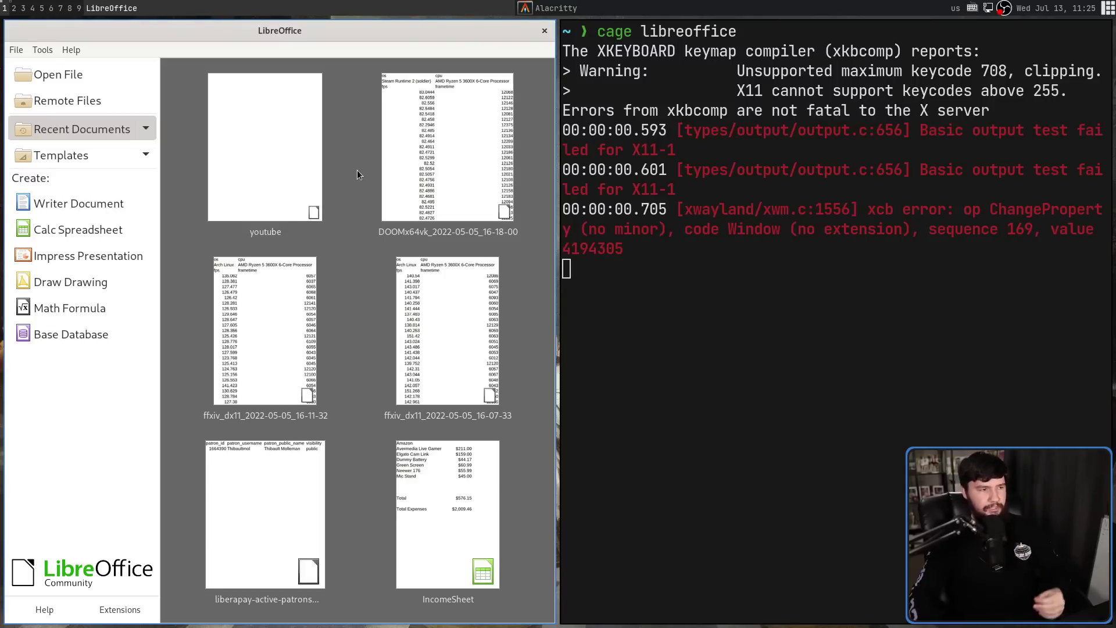
{"action": "left_click", "coordinate": [118, 206]}
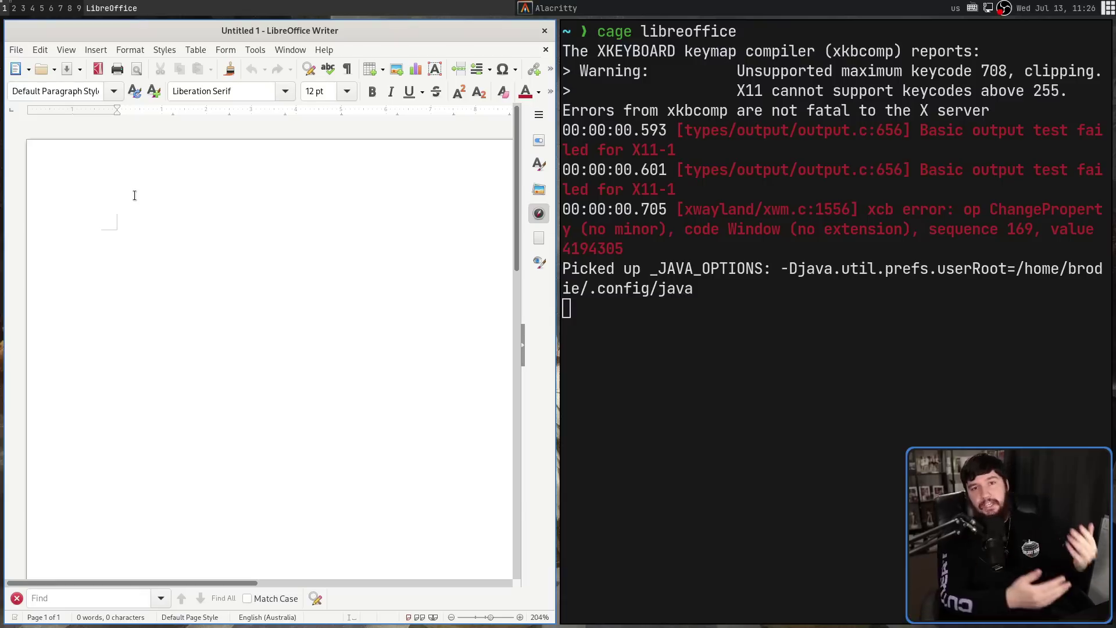
{"action": "key", "text": "Insert"}
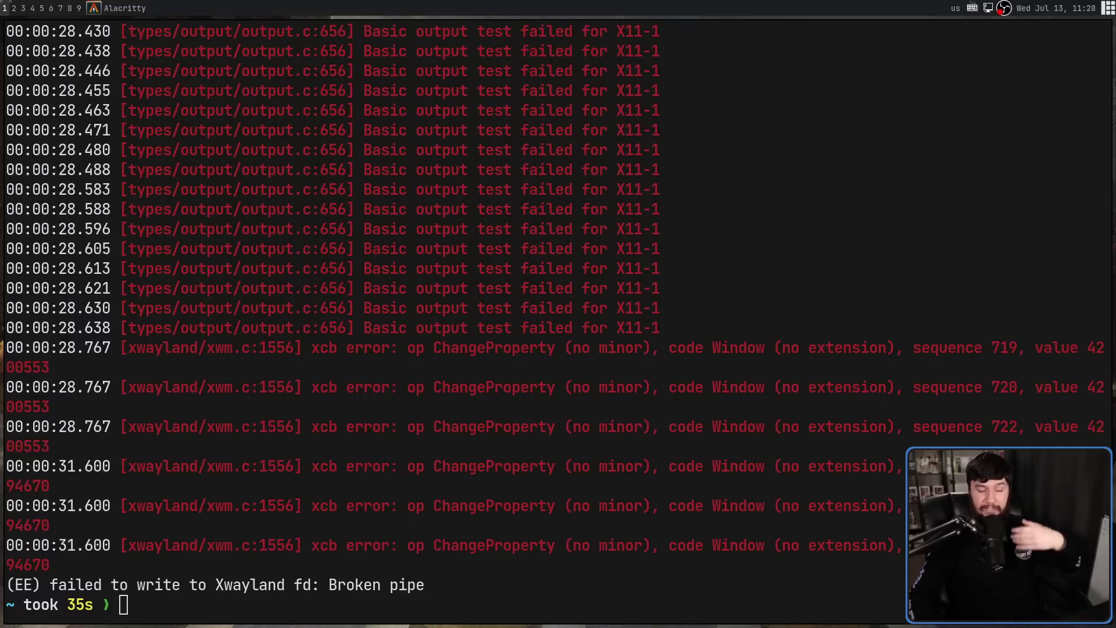
Launch GIMP in a Cage session with 'cage gimp'
{"action": "left_click", "coordinate": [299, 225]}
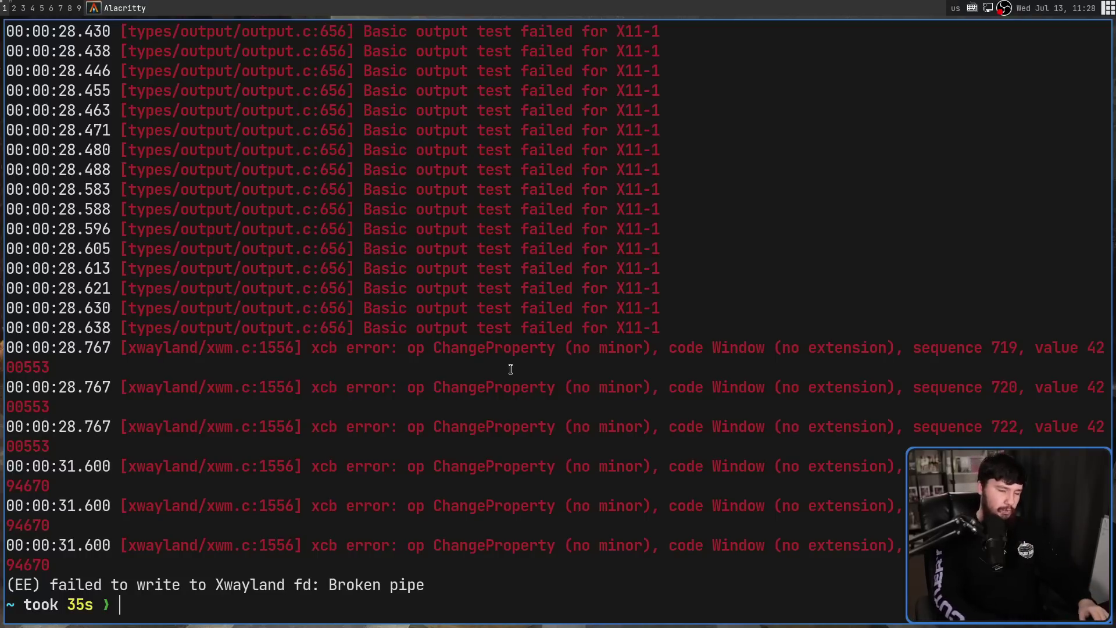
{"action": "type", "text": "cage gimp"}
{"action": "key", "text": "Return"}
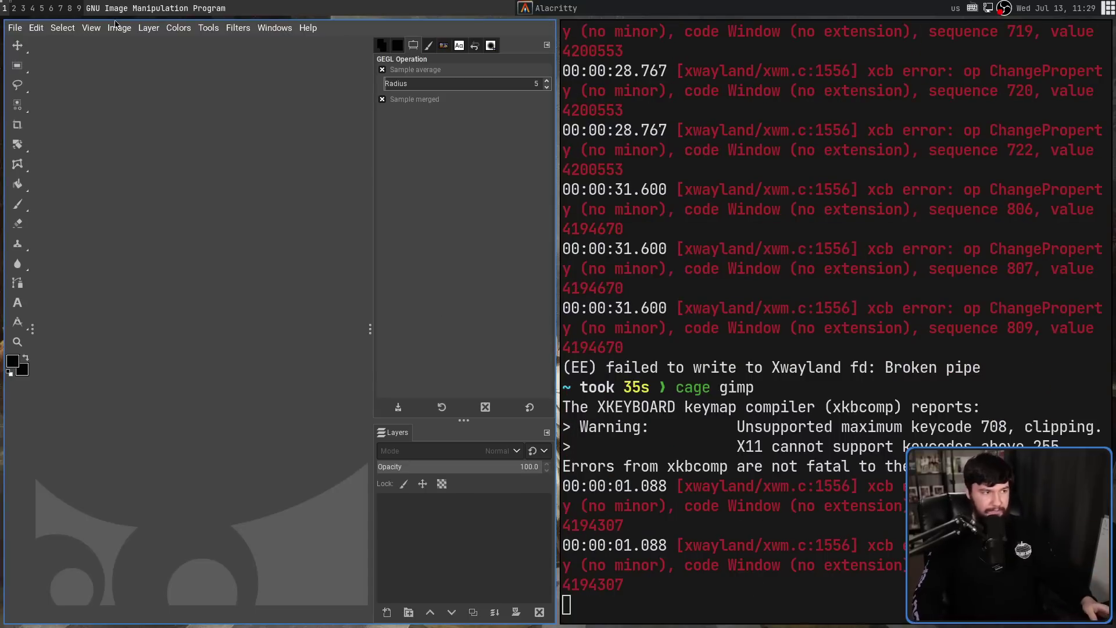
Reopen the recent image thumbnail-template.png and make GIMP fill the screen
{"action": "left_click", "coordinate": [36, 28]}
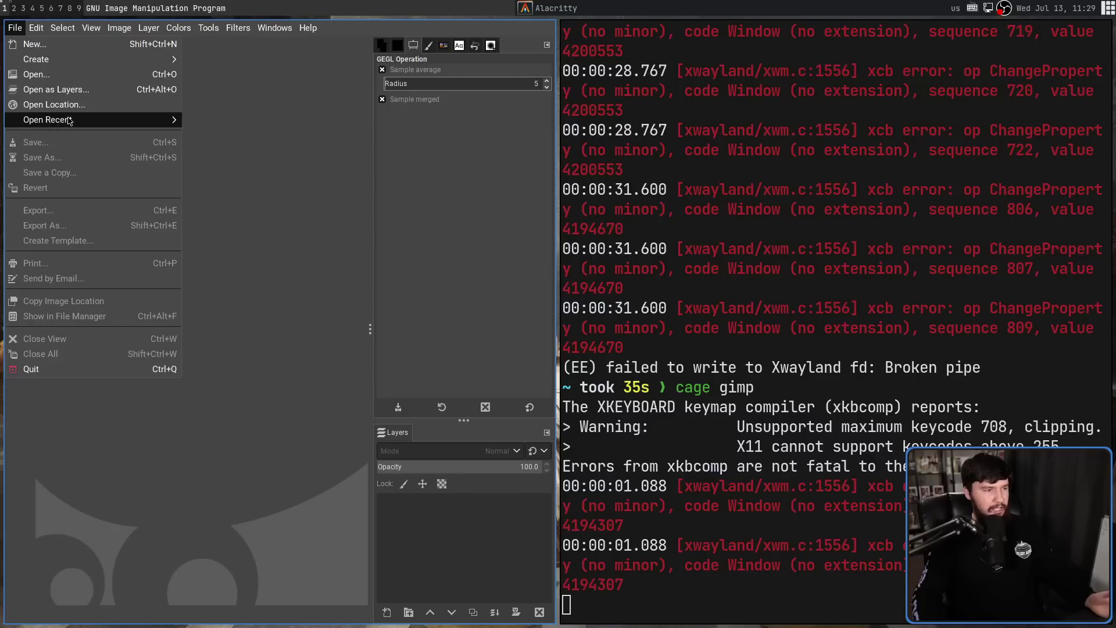
{"action": "mouse_move", "coordinate": [69, 120]}
{"action": "left_click", "coordinate": [257, 128]}
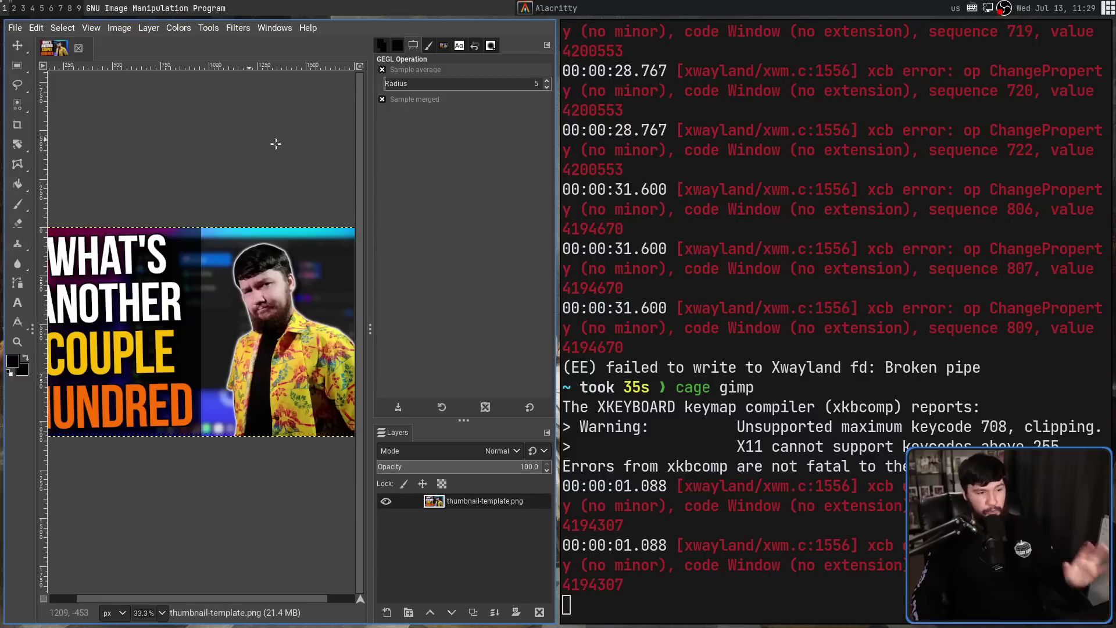
{"action": "key", "text": "super+f"}
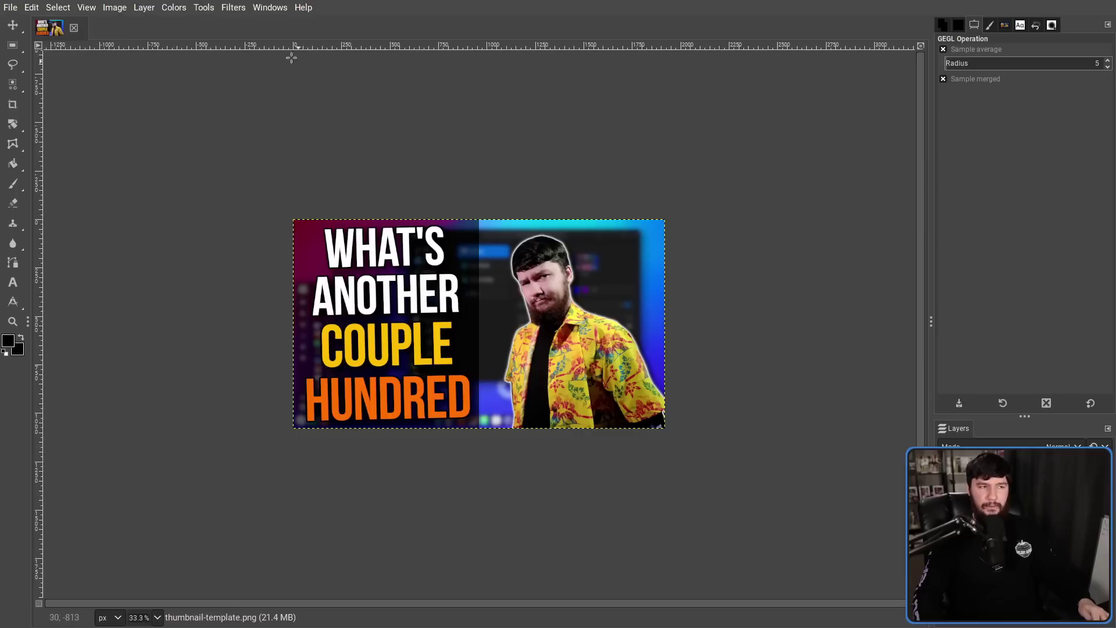
Start a Gaussian Blur on the image from Filters > Blur
{"action": "left_click", "coordinate": [228, 7]}
{"action": "mouse_move", "coordinate": [273, 77]}
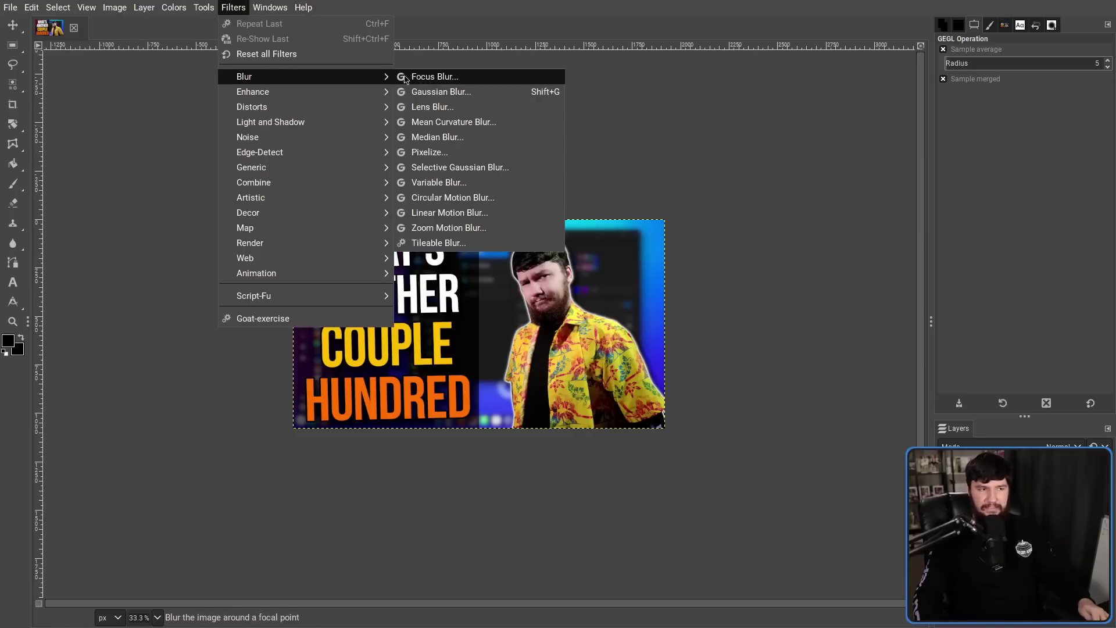
{"action": "left_click", "coordinate": [453, 93]}
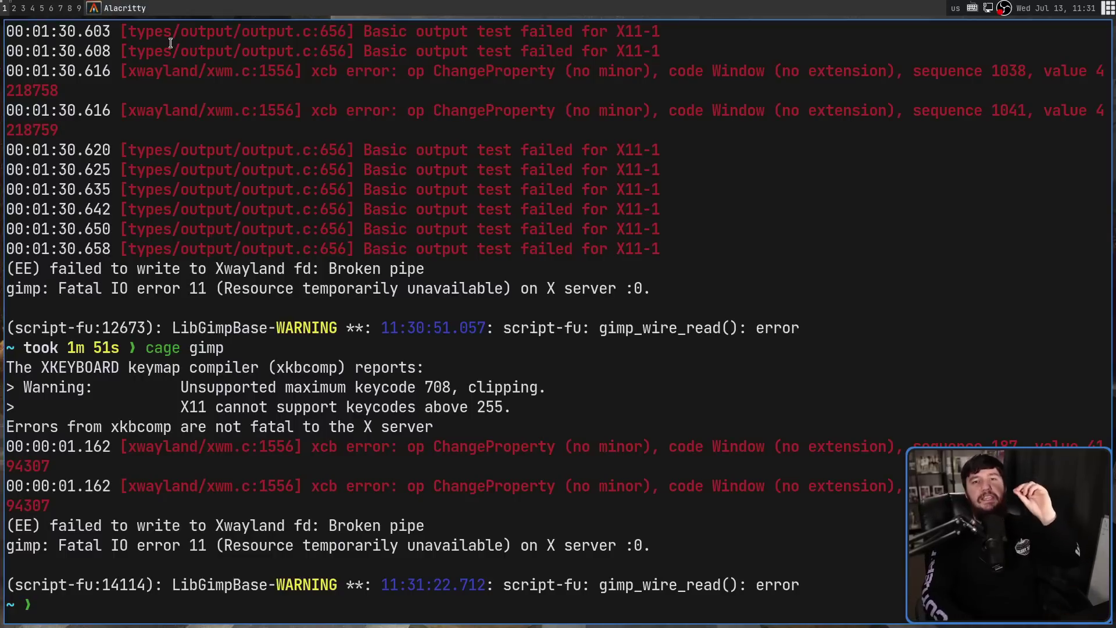
Rerun 'cage gimp' from history, quit GIMP, and start typing the next cage command
{"action": "key", "text": "Up"}
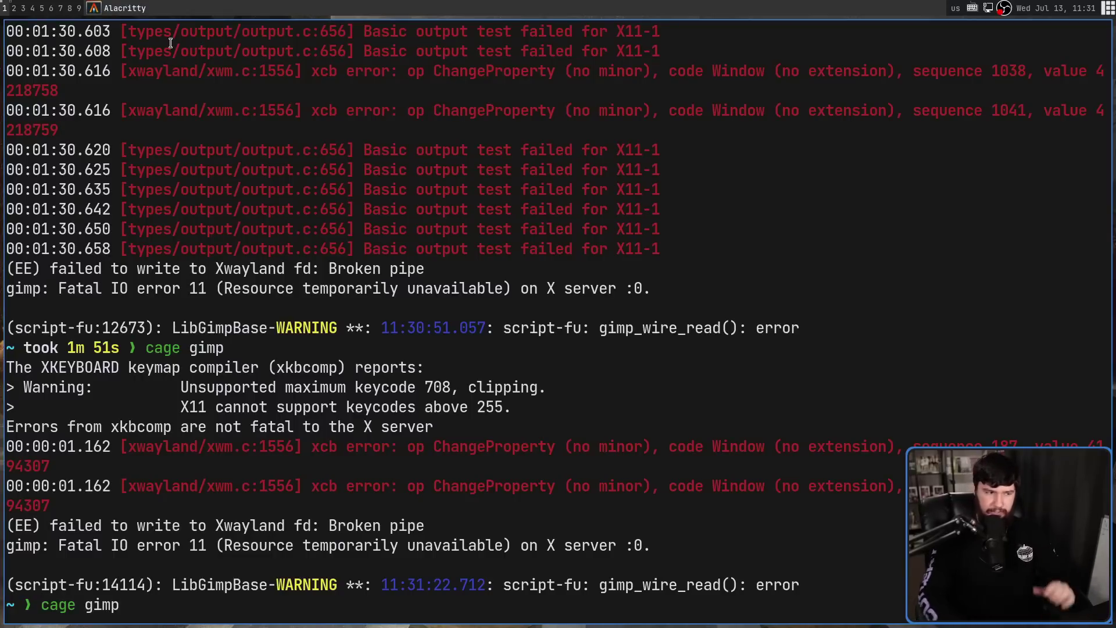
{"action": "key", "text": "Return"}
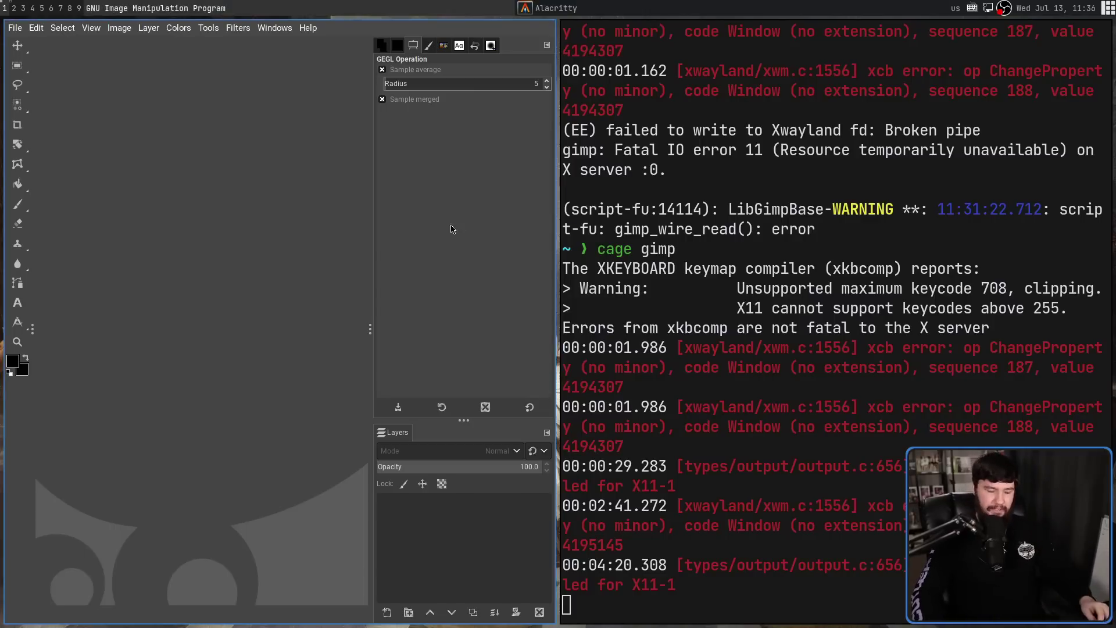
{"action": "key", "text": "super+shift+q"}
{"action": "type", "text": "c"}
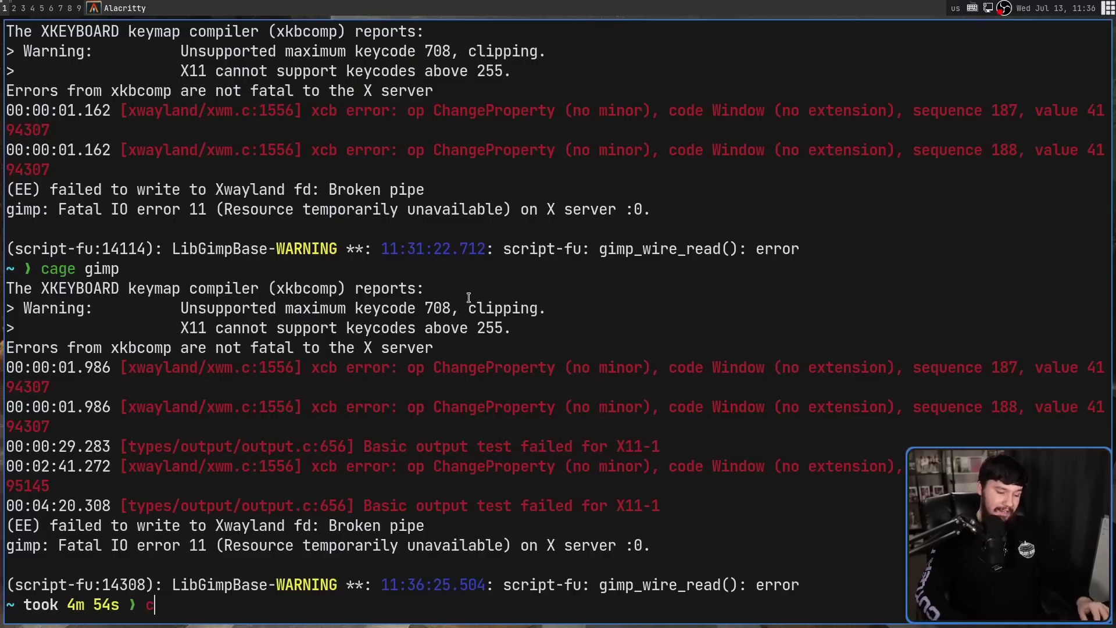
{"action": "type", "text": "age XW"}
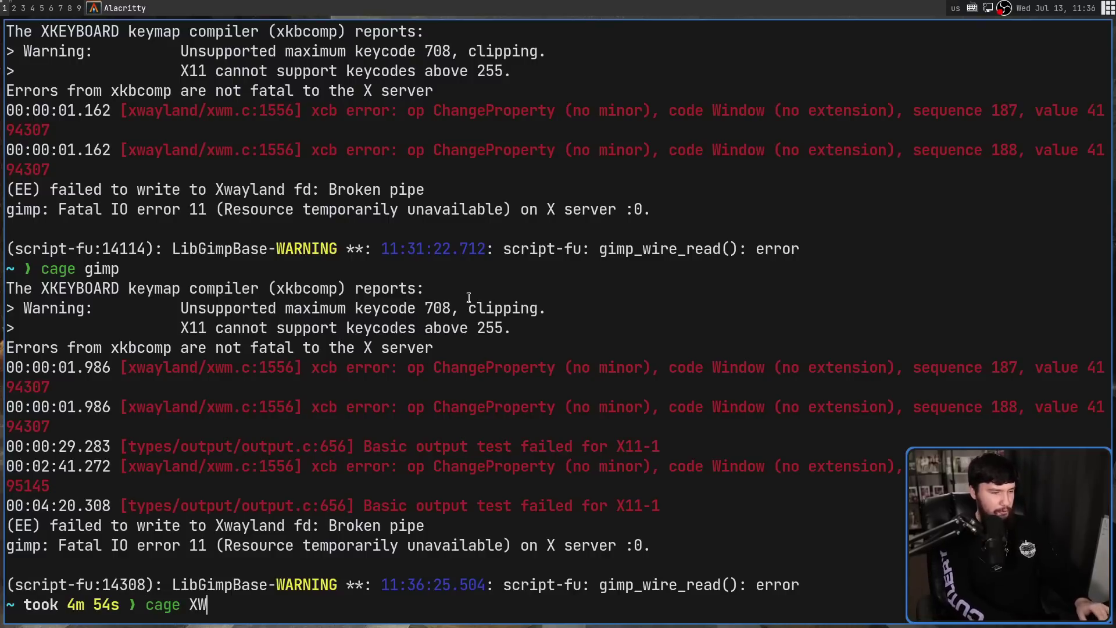
Run 'cage Xwayland :12' for a bare nested server and open a second Alacritty window
{"action": "key", "text": "BackSpace"}
{"action": "type", "text": "wayland :12"}
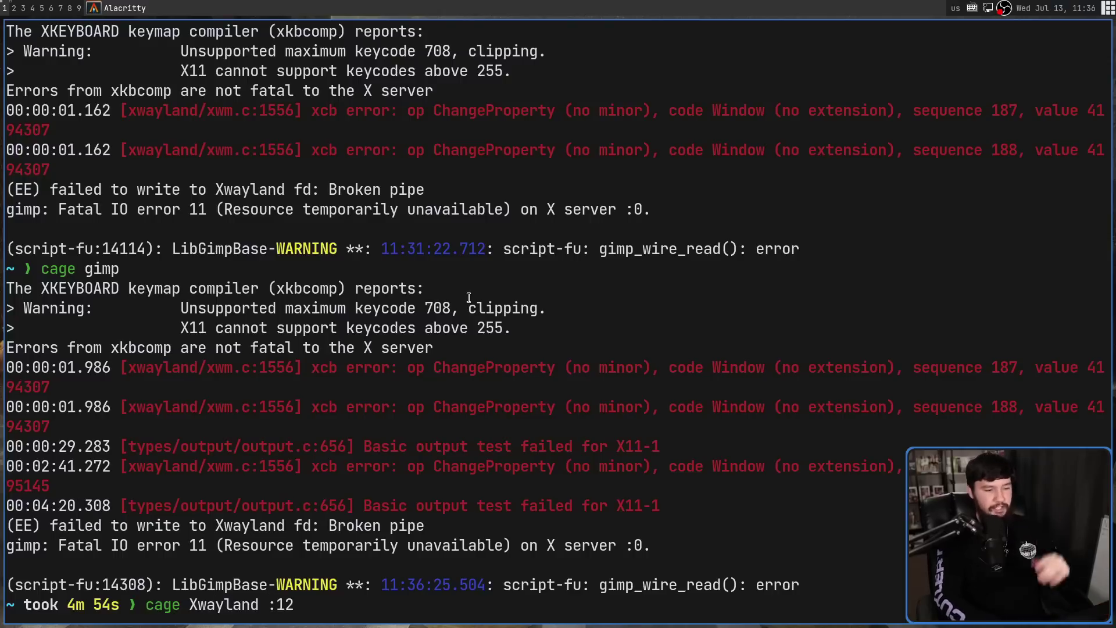
{"action": "key", "text": "Return"}
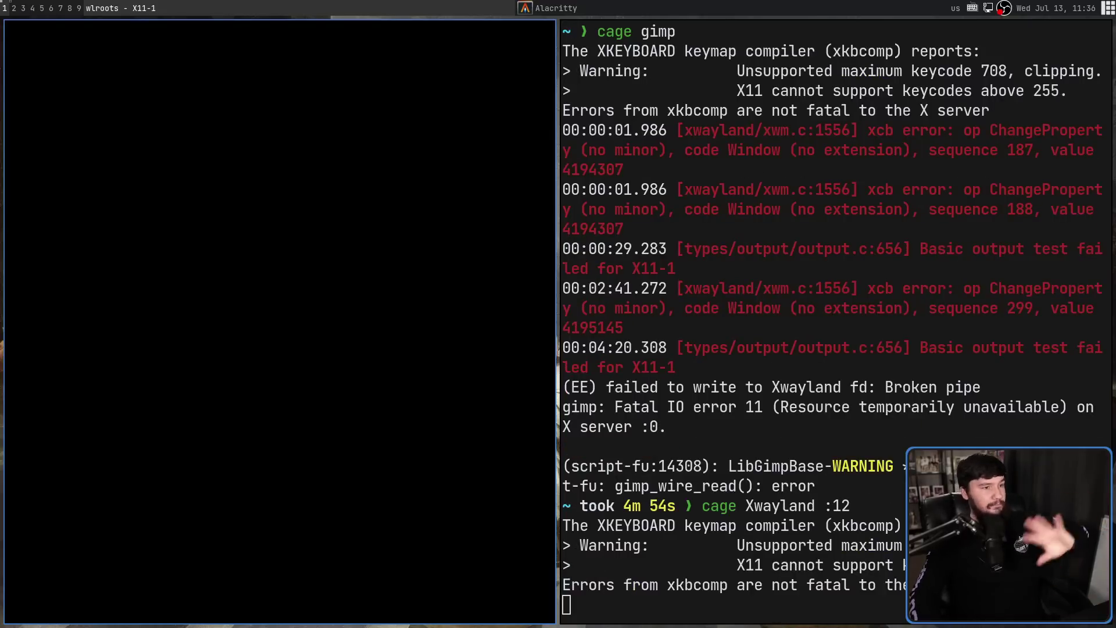
{"action": "left_click", "coordinate": [707, 169]}
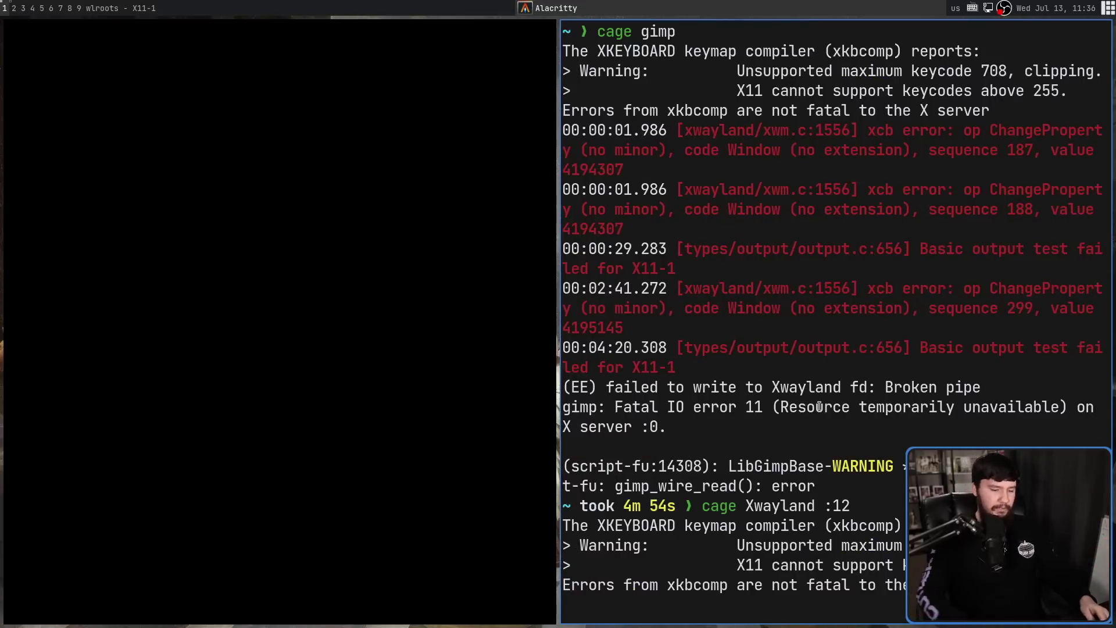
{"action": "key", "text": "super+Return"}
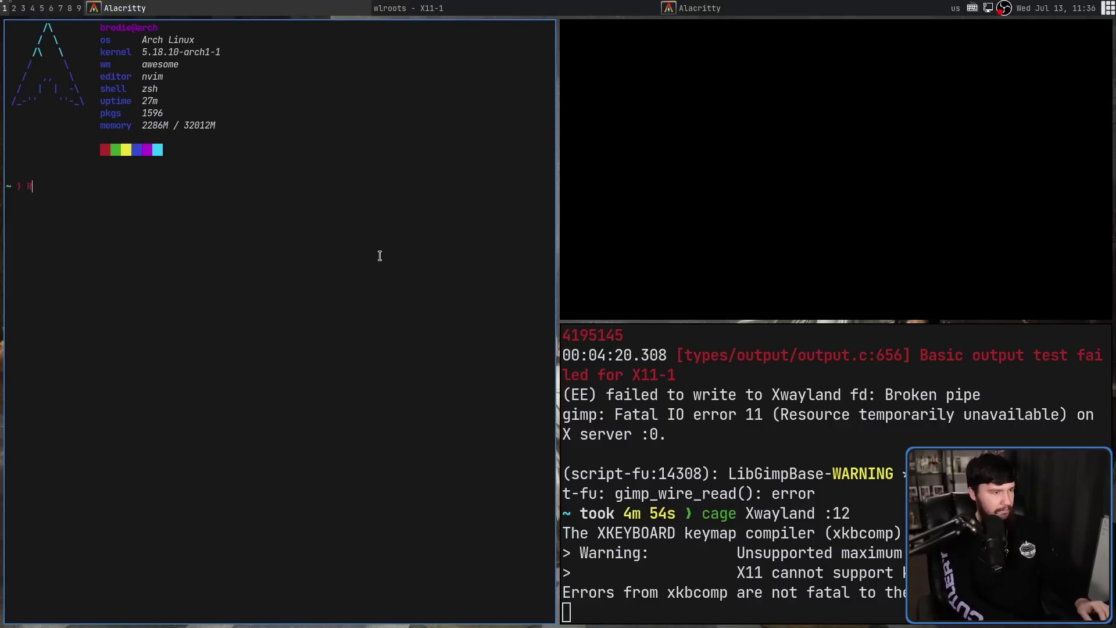
Recall 'DISPLAY=:12 sway' from history and run 'DISPLAY=:12 xterm' instead
{"action": "key", "text": "ctrl+r"}
{"action": "type", "text": "Dis"}
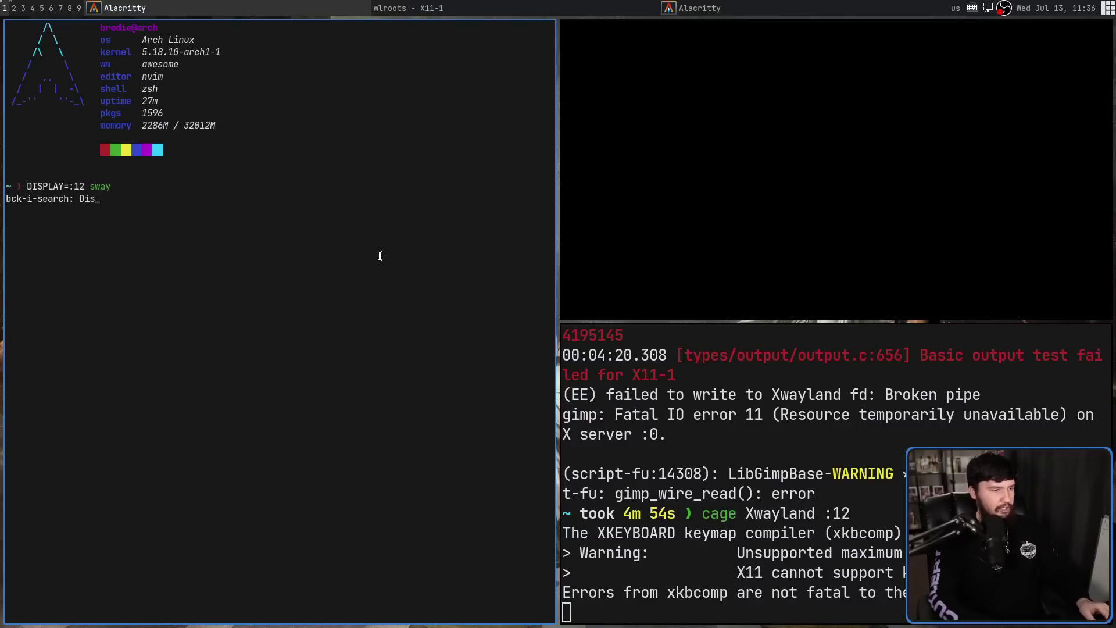
{"action": "key", "text": "Escape"}
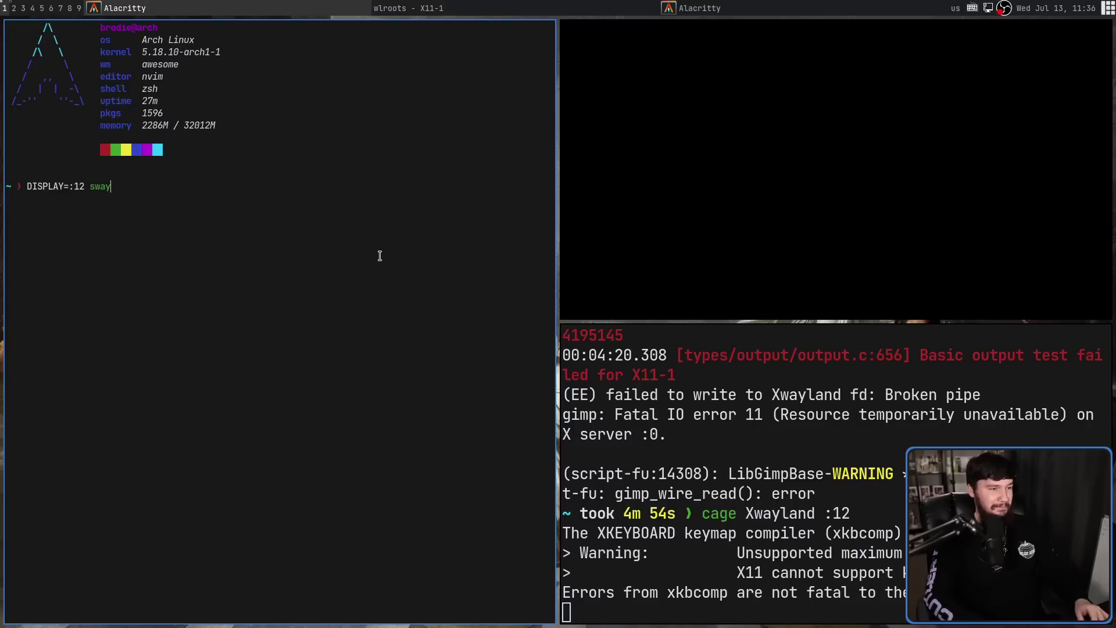
{"action": "key", "text": "BackSpace"}
{"action": "key", "text": "BackSpace"}
{"action": "key", "text": "BackSpace"}
{"action": "key", "text": "BackSpace"}
{"action": "type", "text": "xter"}
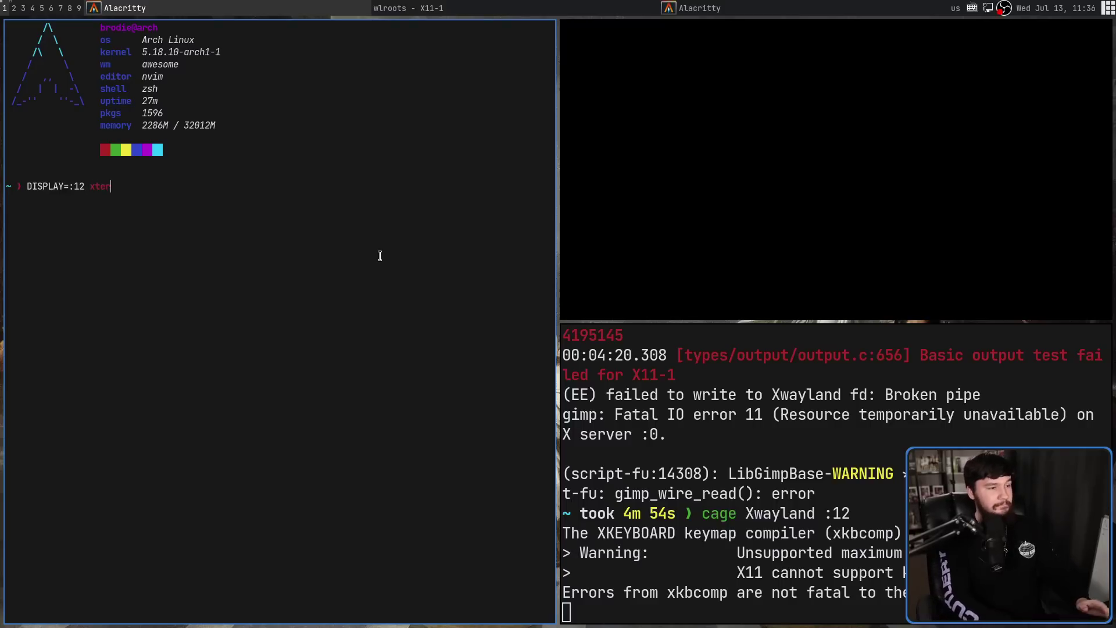
{"action": "type", "text": "m"}
{"action": "key", "text": "Return"}
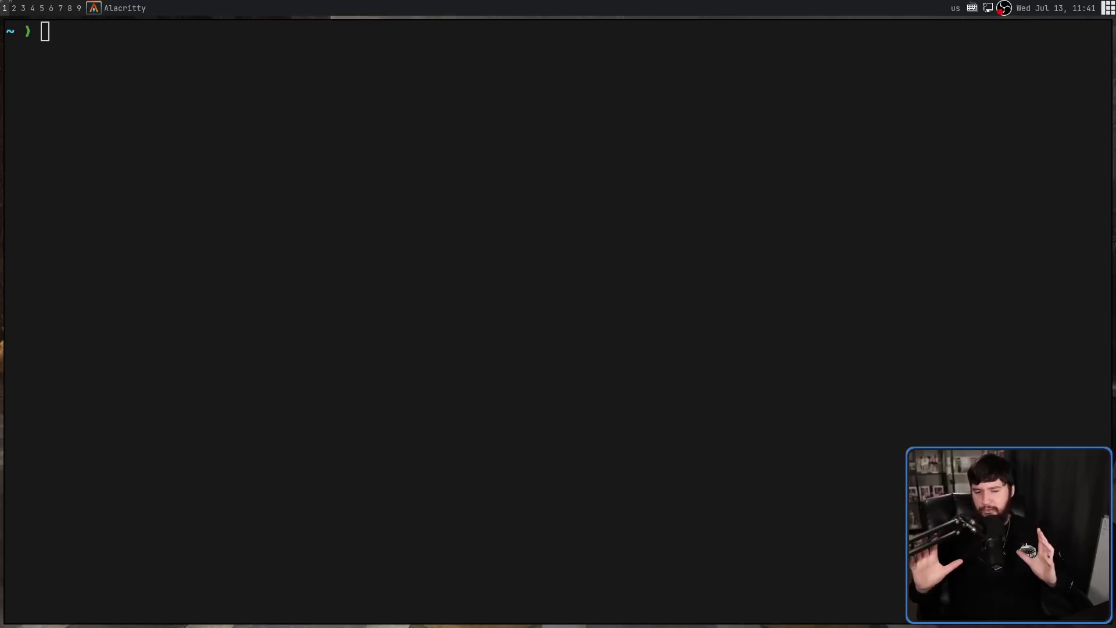
Run 'cage alacritty', toggle its window fullscreen, then back to tiled beside the log
{"action": "left_click", "coordinate": [254, 192]}
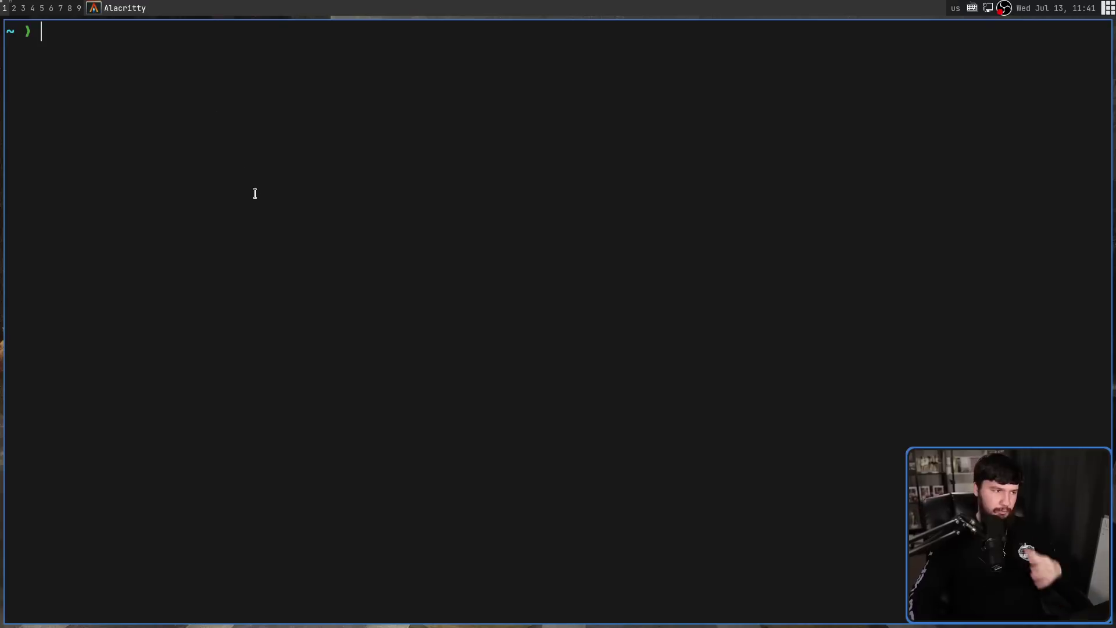
{"action": "type", "text": "cage alacritty"}
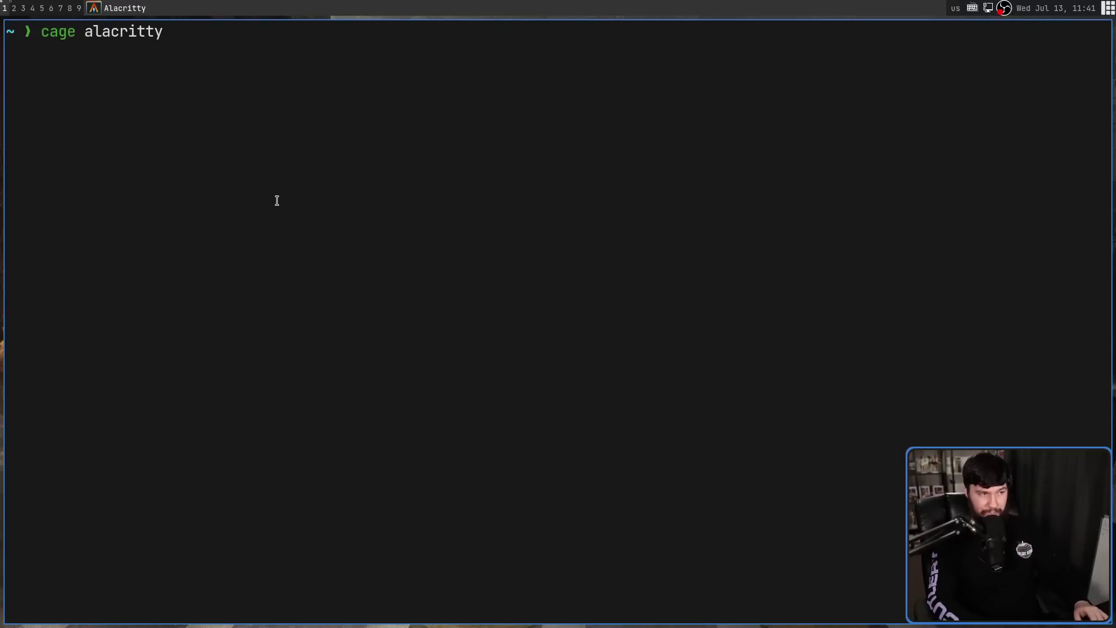
{"action": "key", "text": "Return"}
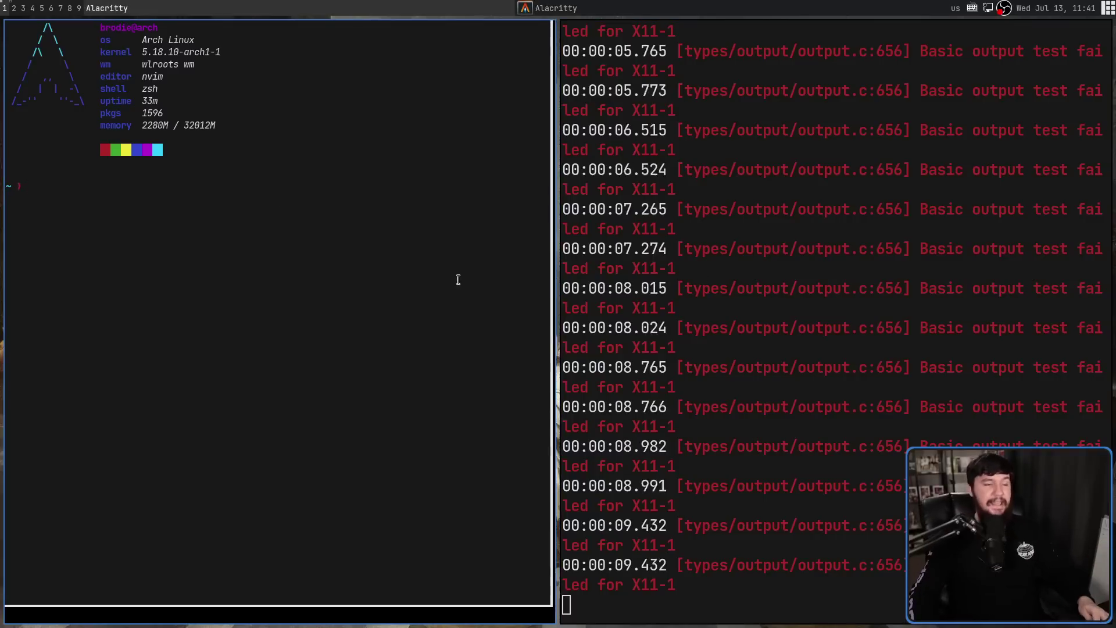
{"action": "key", "text": "super+f"}
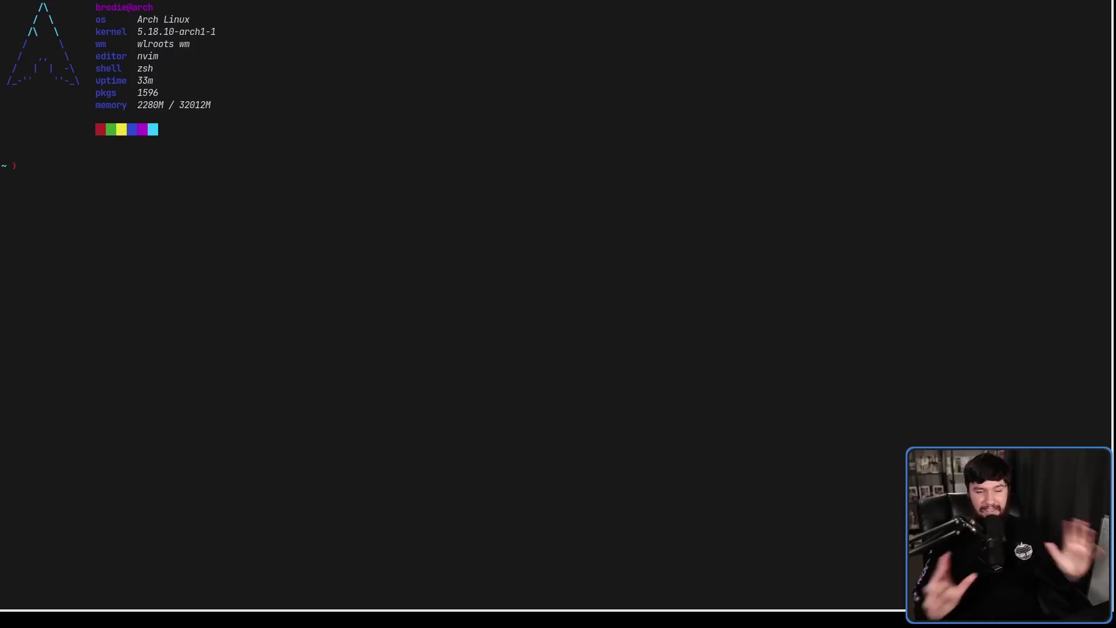
{"action": "key", "text": "super+f"}
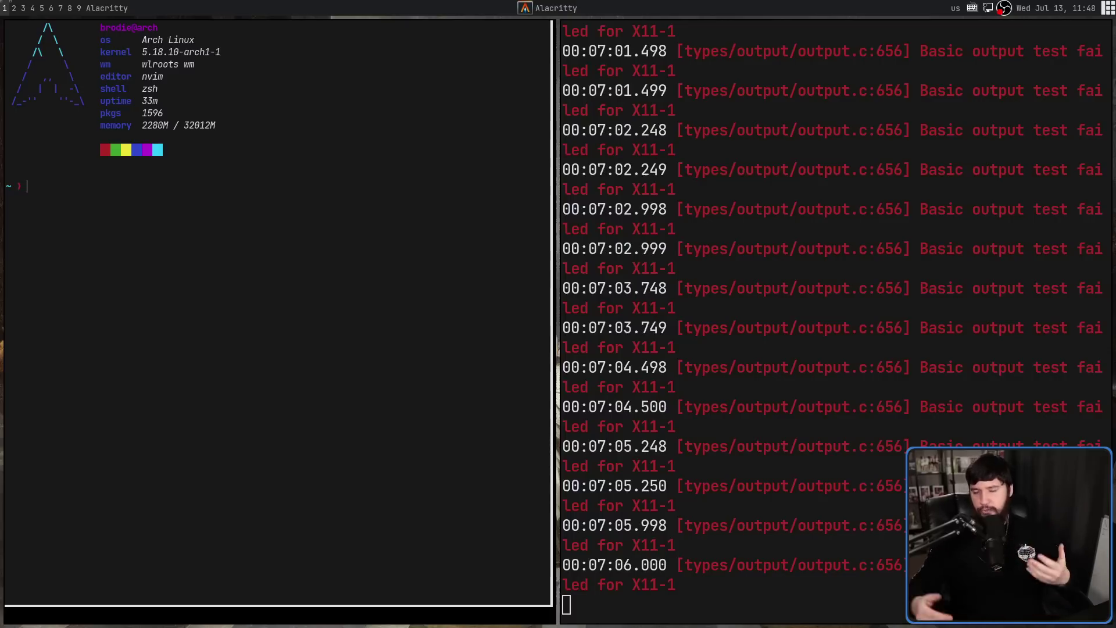
{"action": "left_click", "coordinate": [830, 370]}
Kill the running Cage Alacritty session with Ctrl+C
{"action": "key", "text": "ctrl+c"}
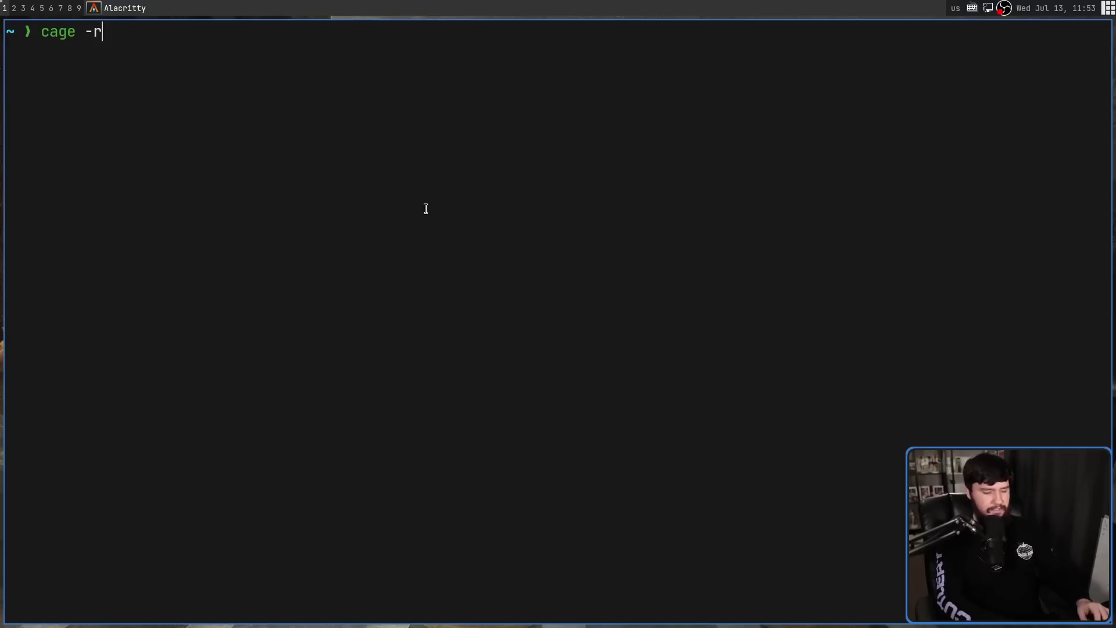
Run 'cage -r st', then rerun it as 'cage -rrr st' for a 270° rotation
{"action": "key", "text": "Return"}
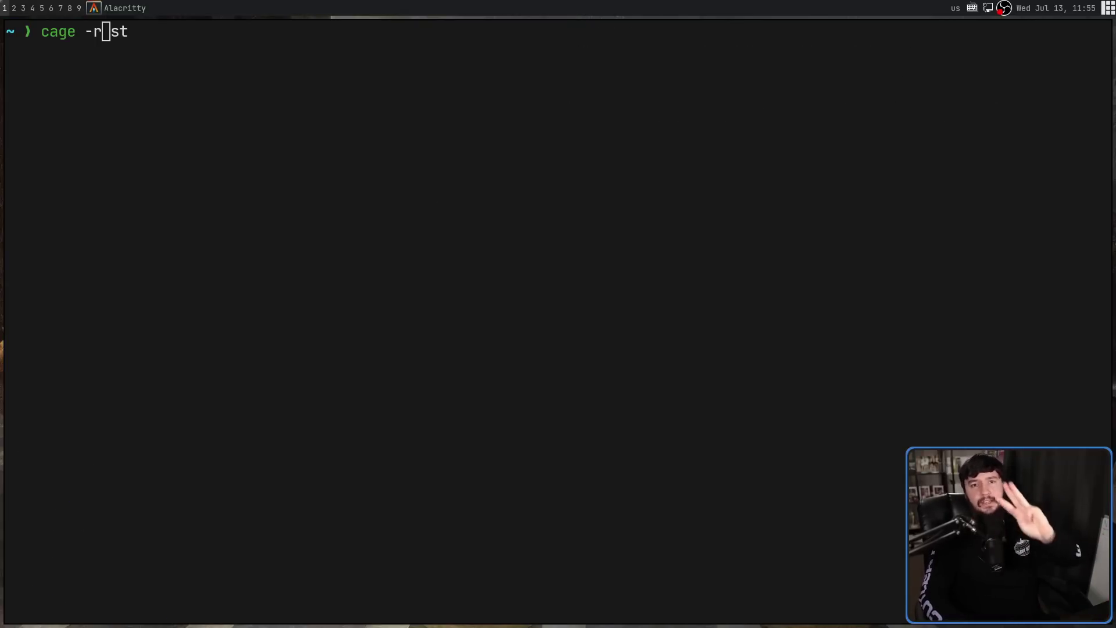
{"action": "left_click", "coordinate": [386, 129]}
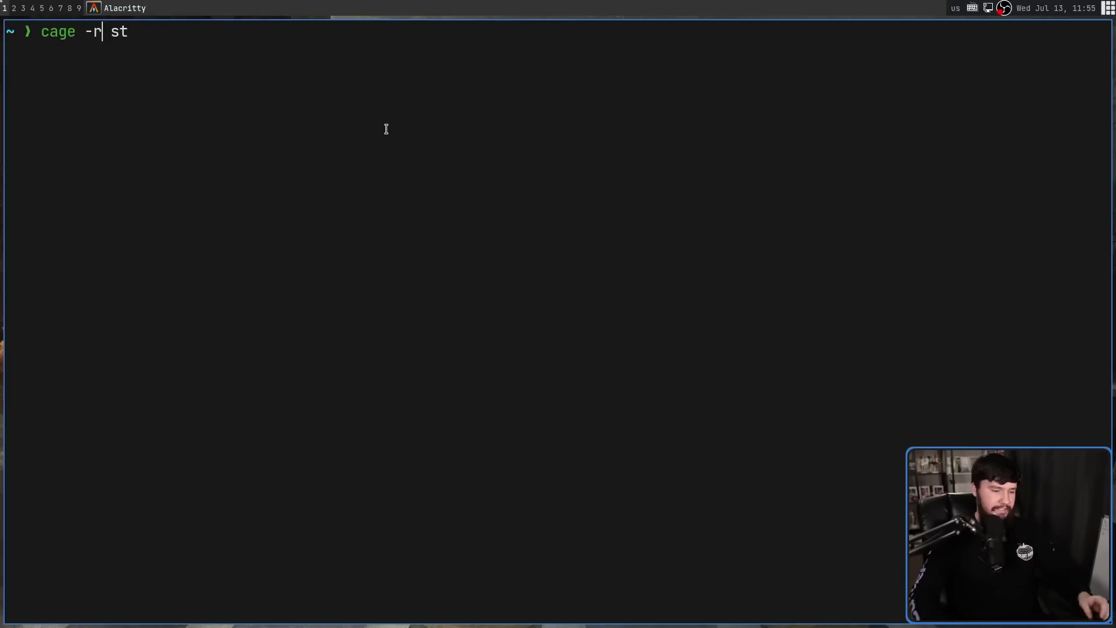
{"action": "key", "text": "Return"}
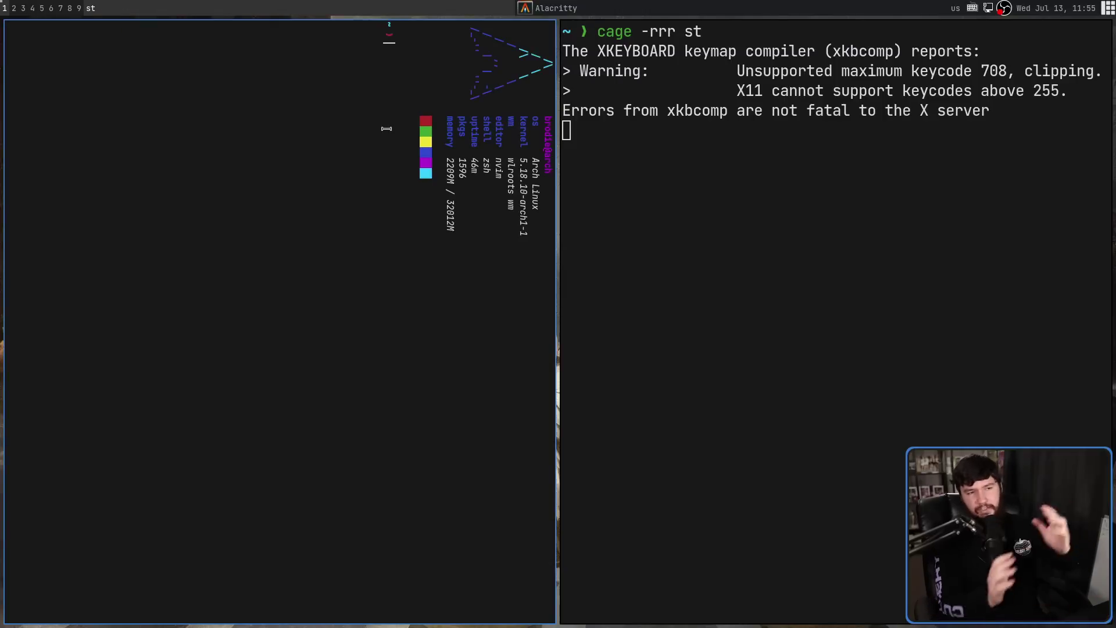